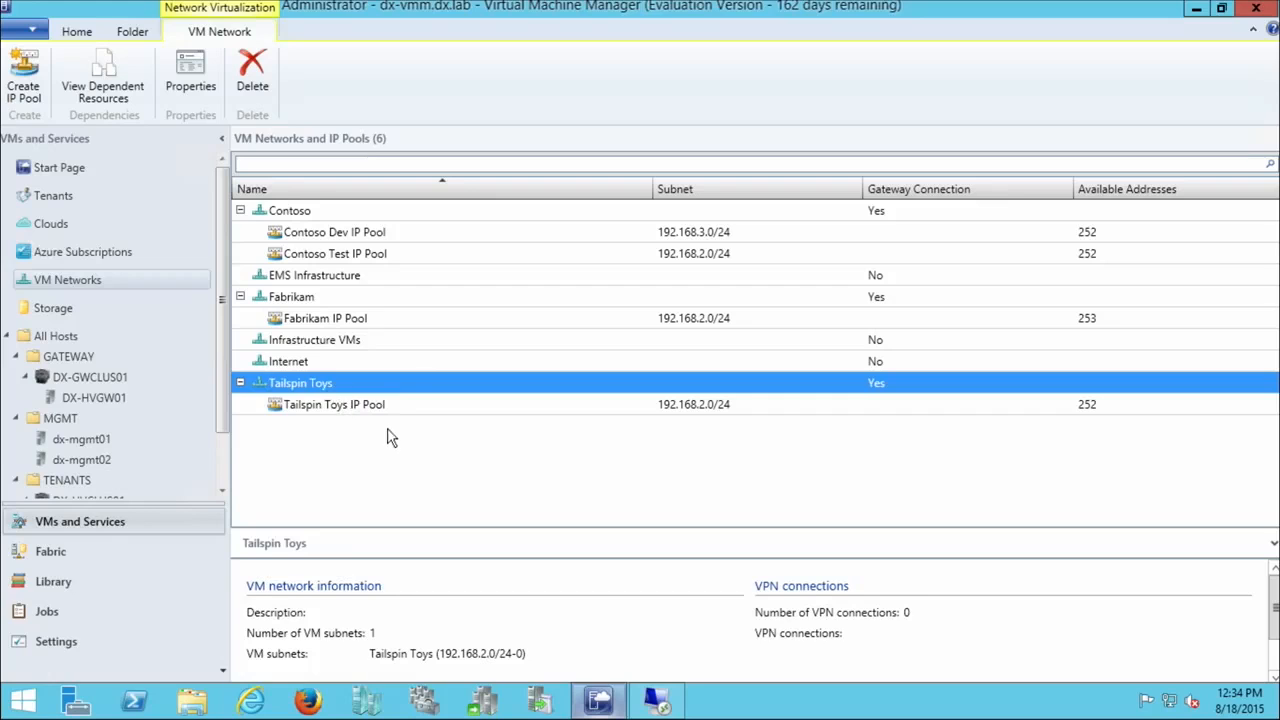
Step: Review the Contoso VM network and its Dev and Test IP pools in the VM networks list
click(321, 216)
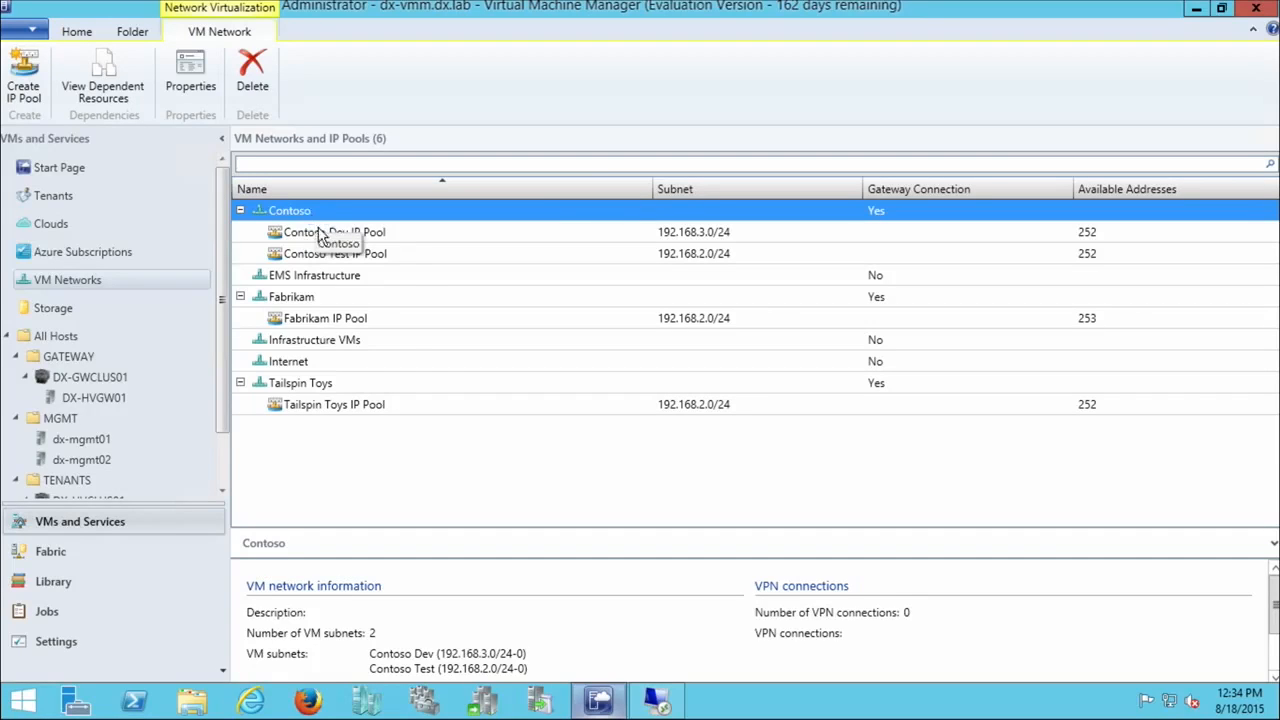
click(314, 236)
click(341, 256)
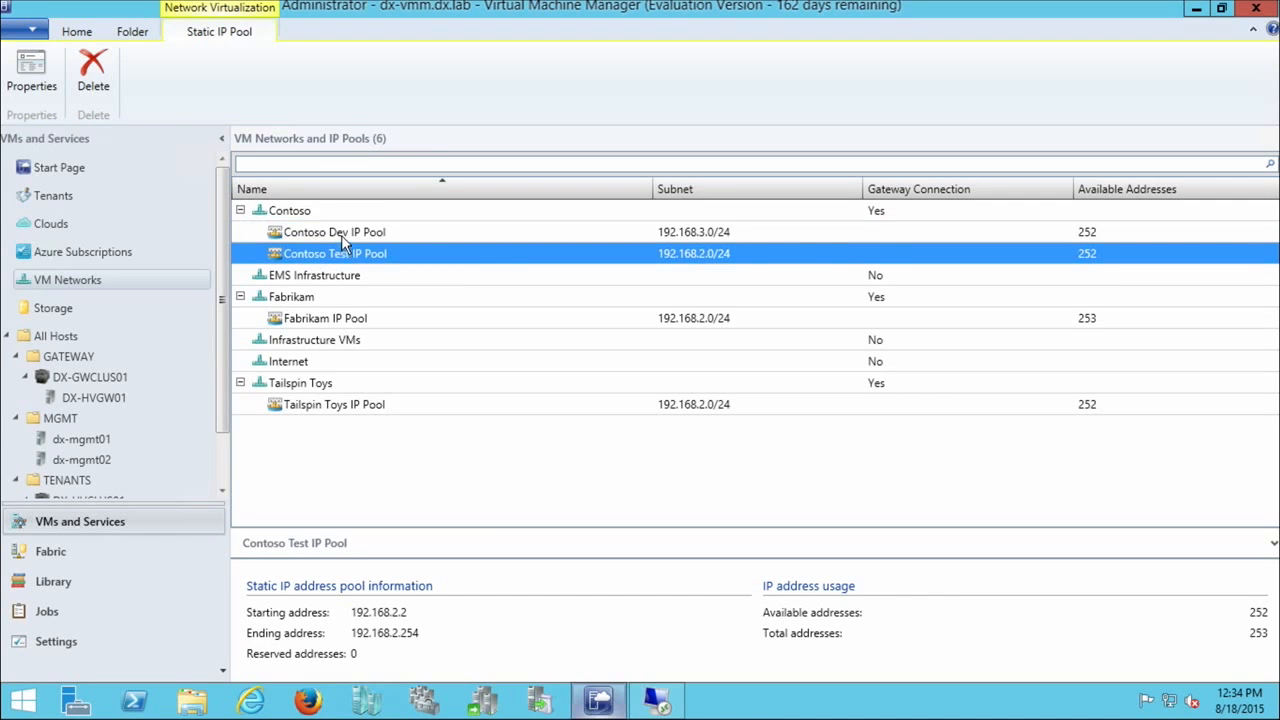
click(341, 236)
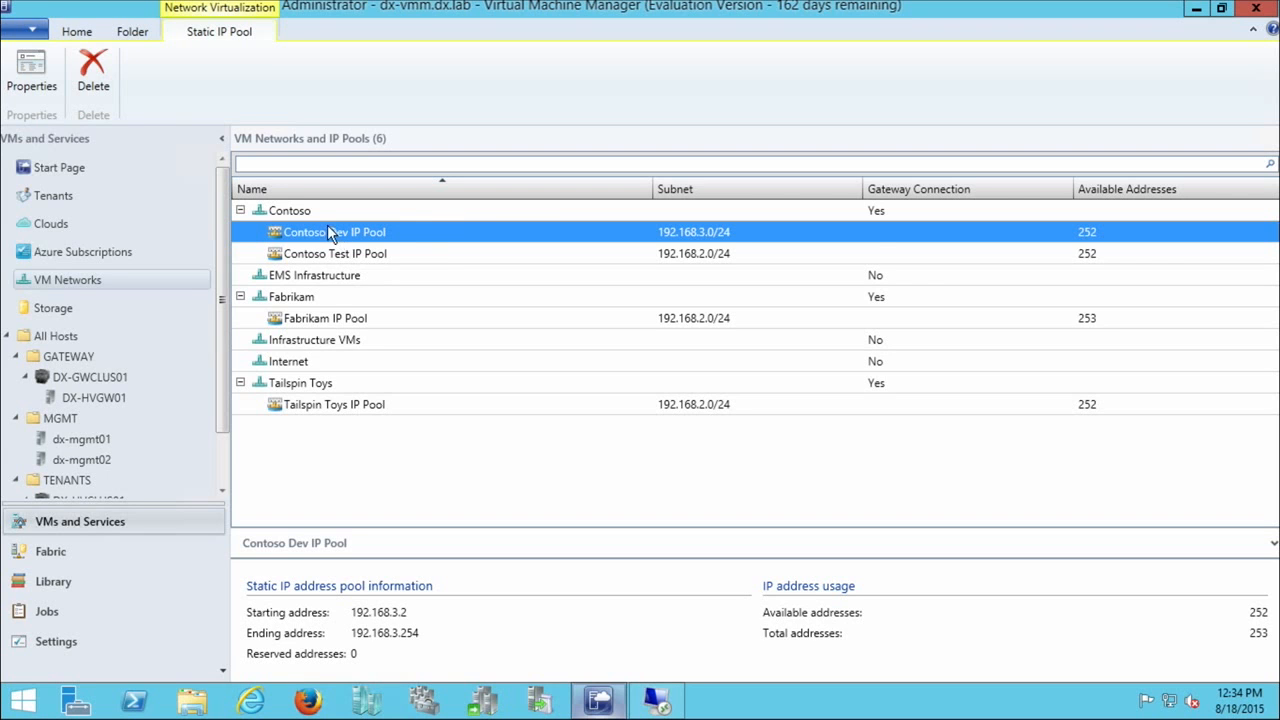
click(283, 216)
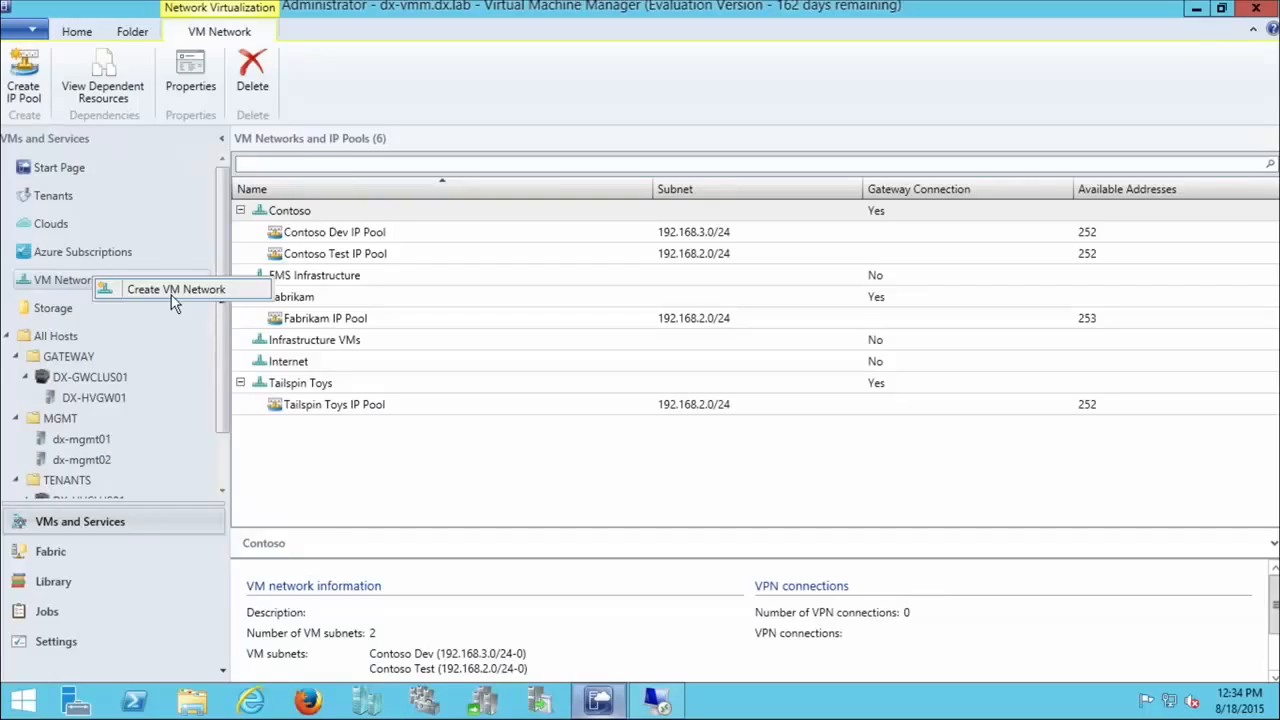
Step: Start a VM network named JumpStart on the Network Virtualization logical network, isolated using Hyper-V network virtualization with IPv4
click(171, 295)
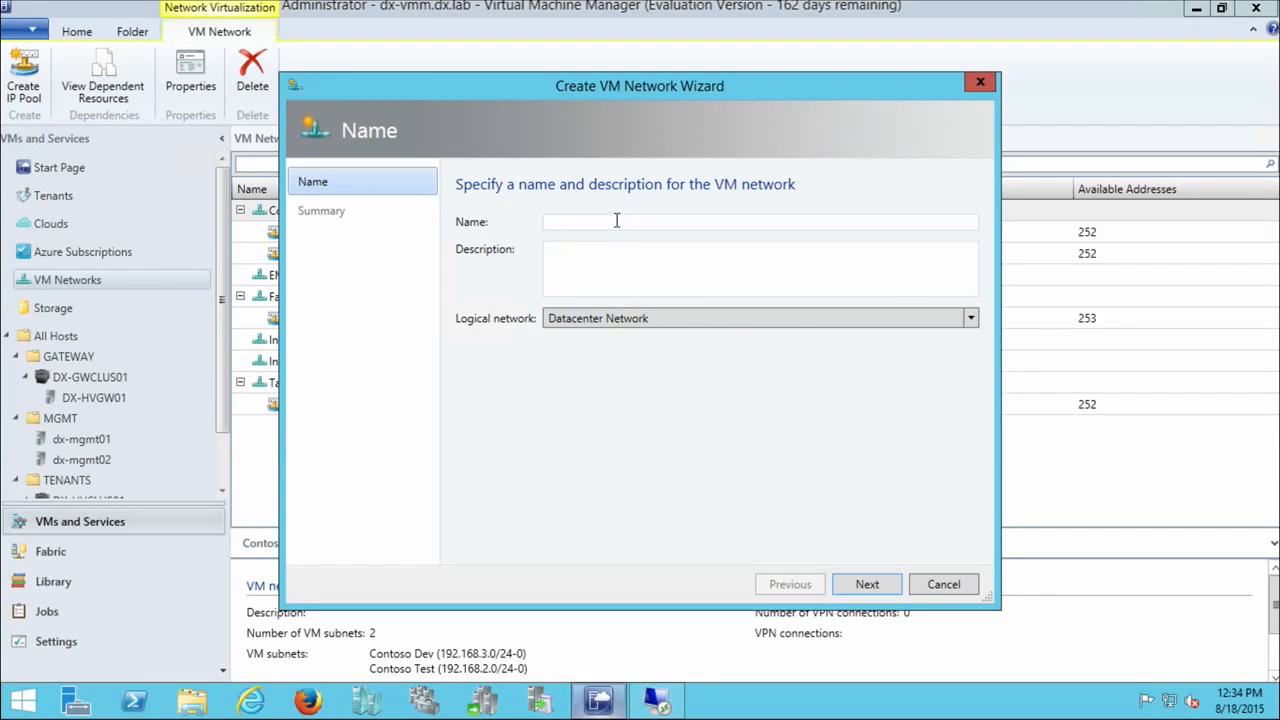
text(Start)
click(672, 317)
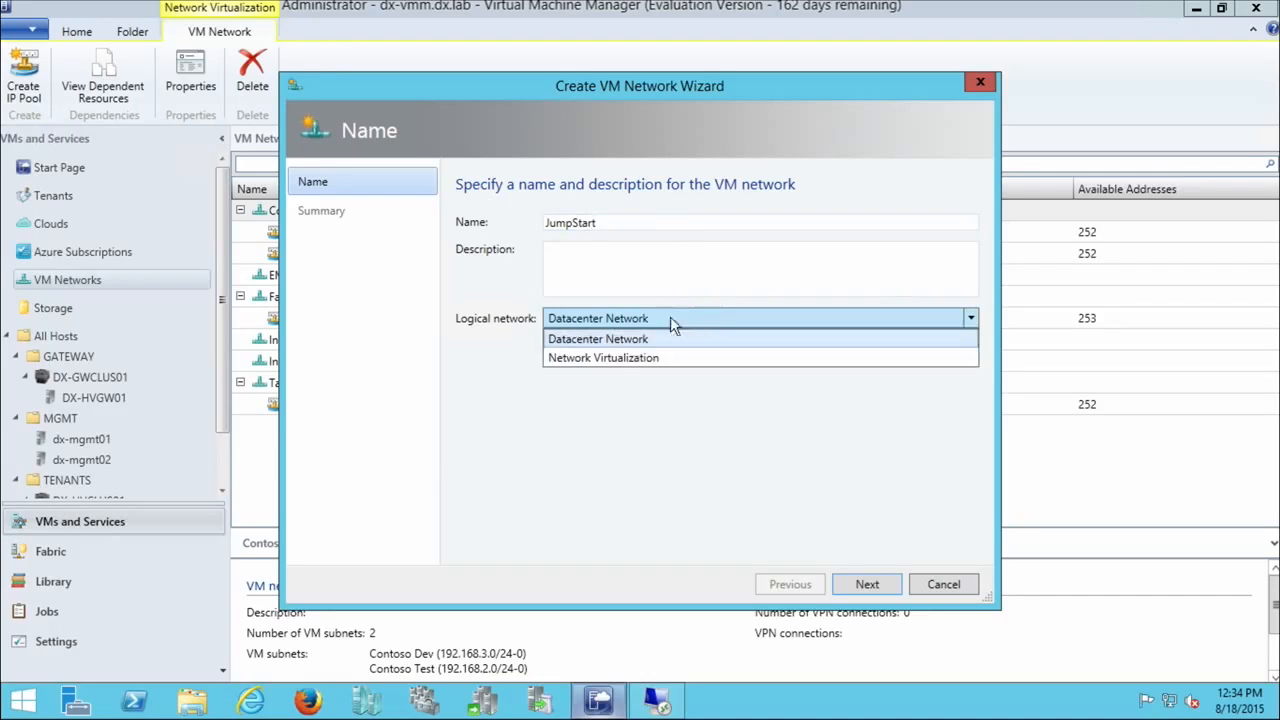
click(612, 358)
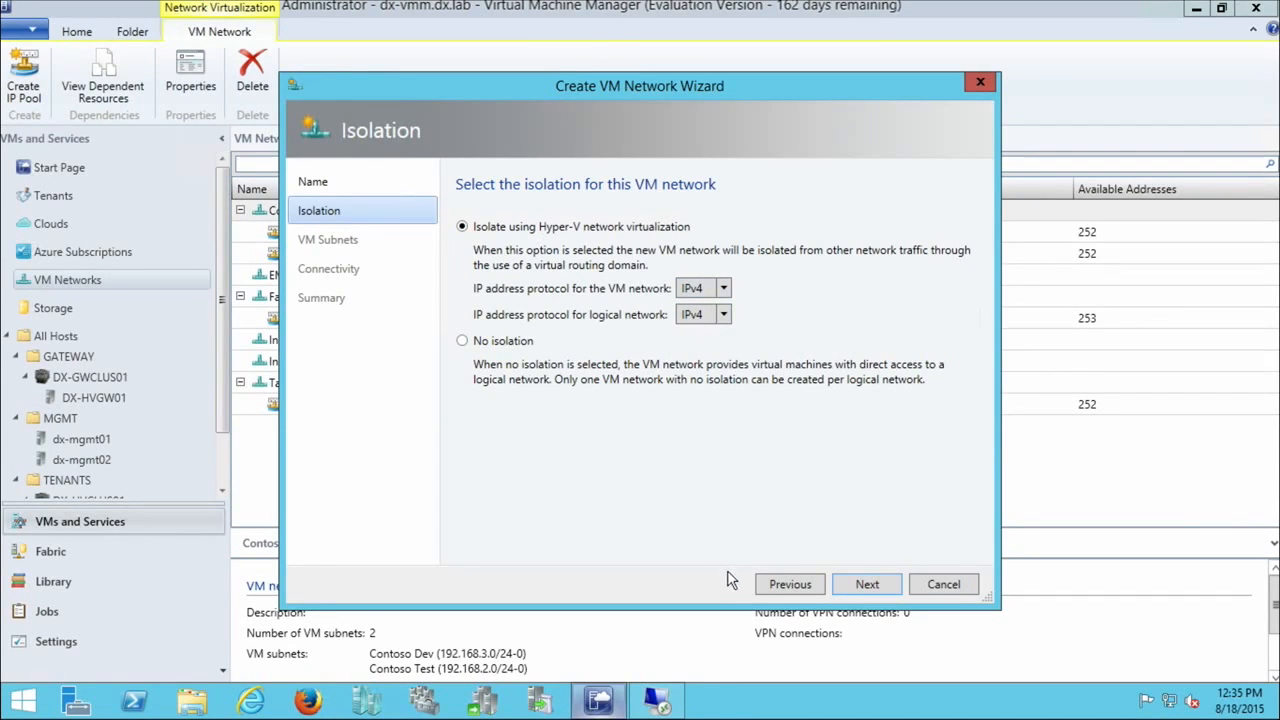
click(868, 587)
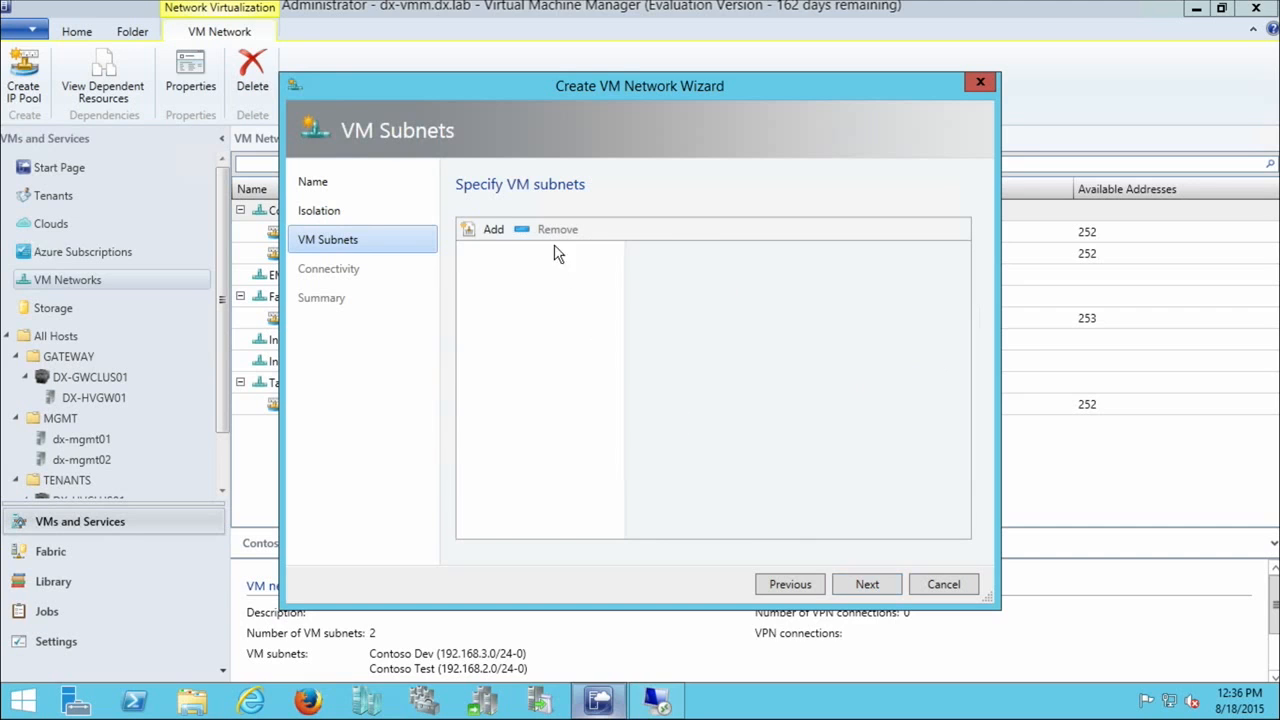
Step: Add a VM subnet named JS Subnet with the address range 192.168.2.0/24 to the JumpStart network
click(494, 230)
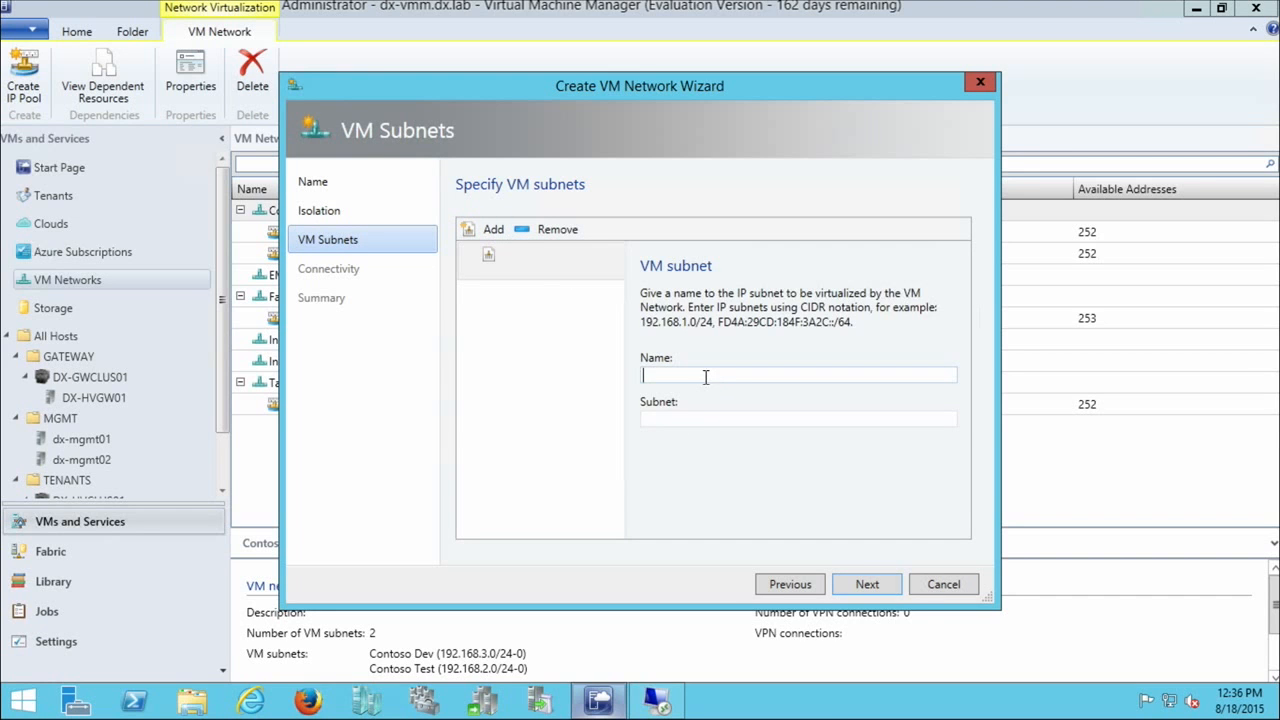
text(JS Subnet)
key(Tab)
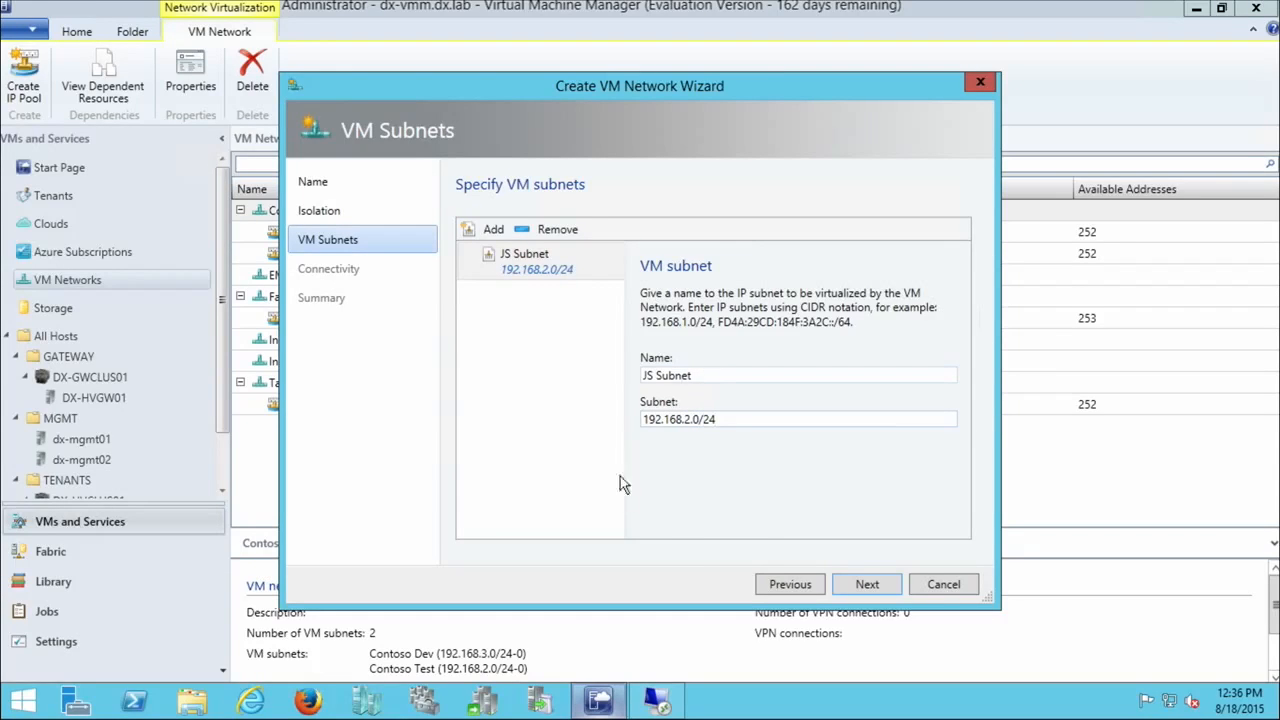
click(856, 578)
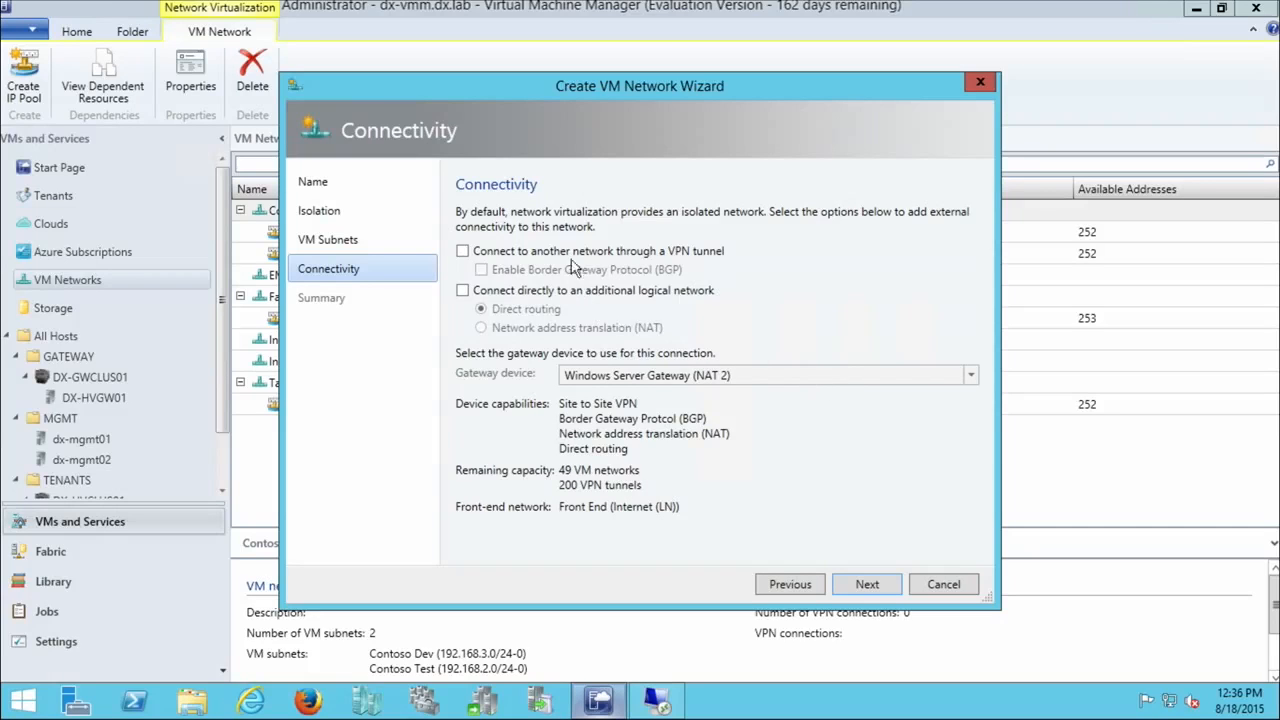
Step: Connect the network directly to an additional logical network with NAT through Windows Server Gateway (NAT 2) and finish creating it
click(463, 291)
click(482, 329)
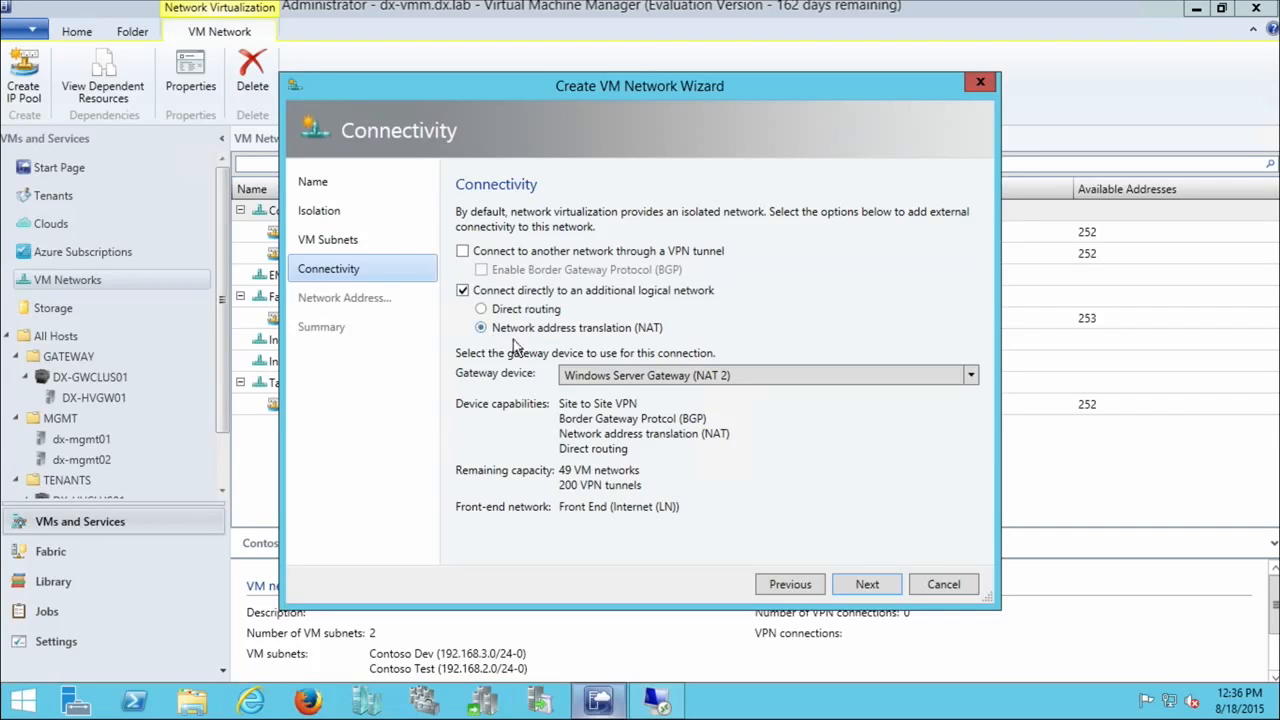
click(636, 383)
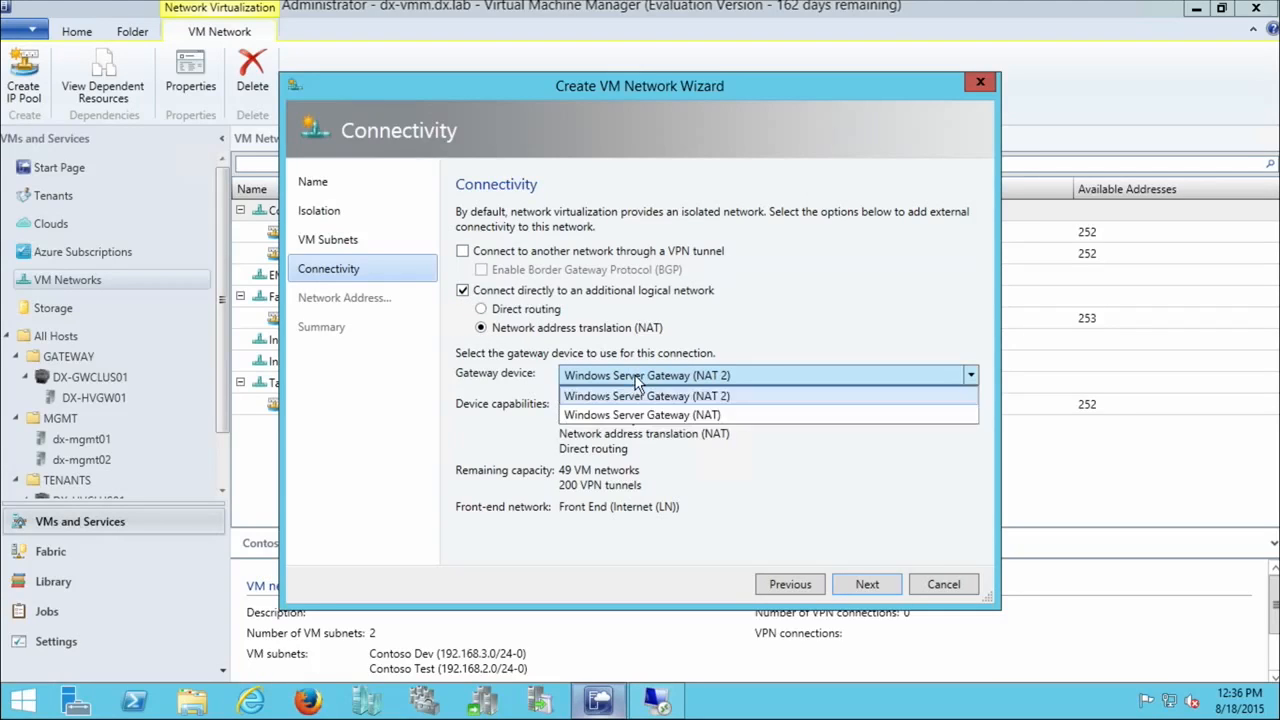
click(640, 405)
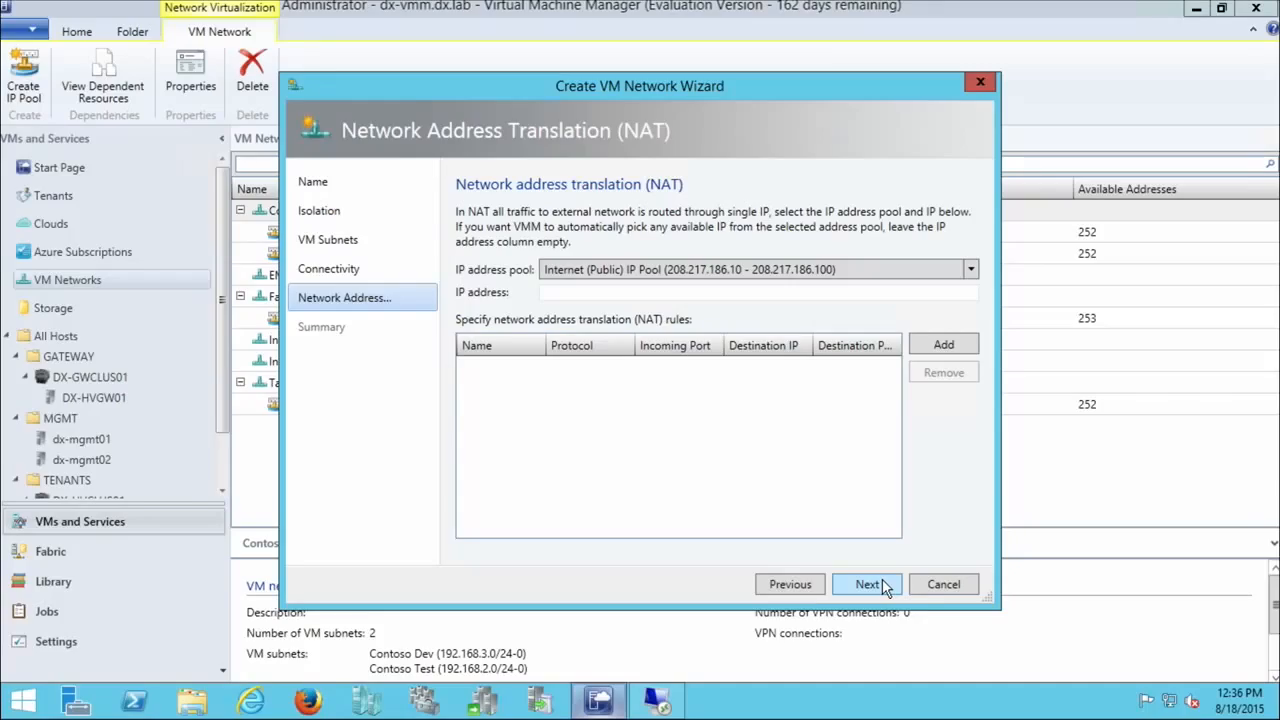
click(869, 584)
click(884, 587)
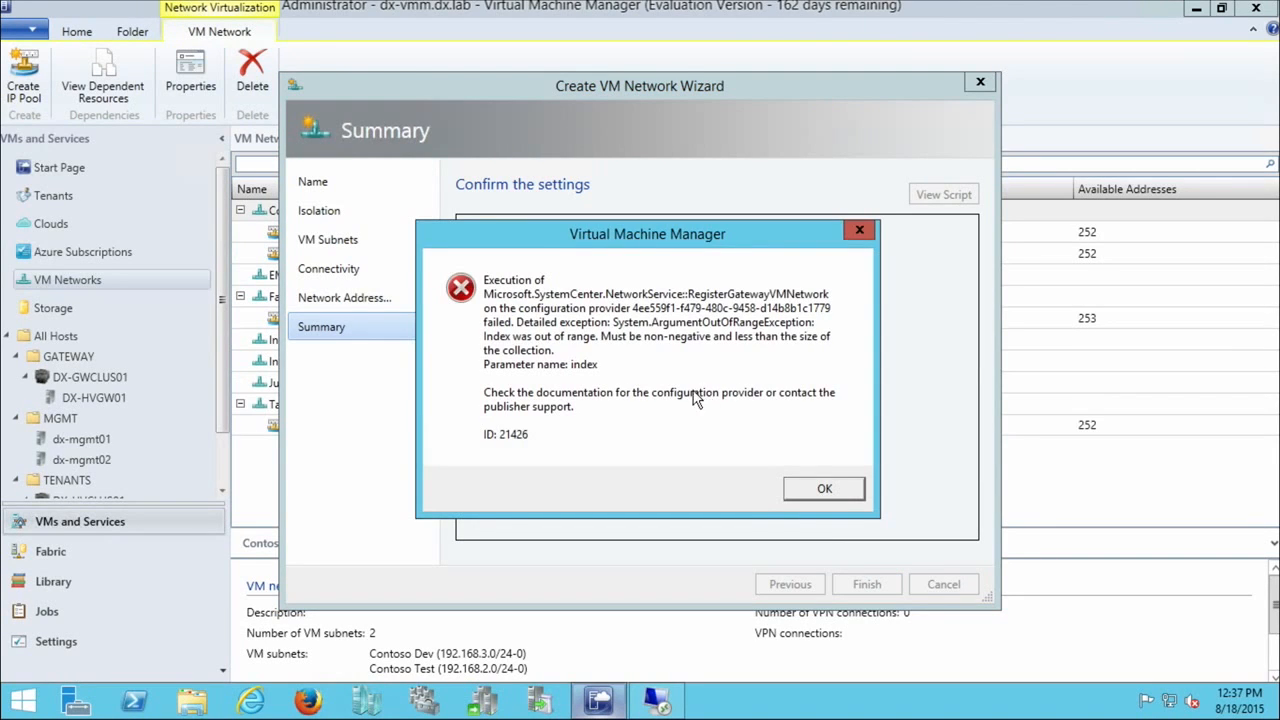
Step: Dismiss the error, inspect the failed Add VM Network gateway job, and return to the VM networks list
click(820, 488)
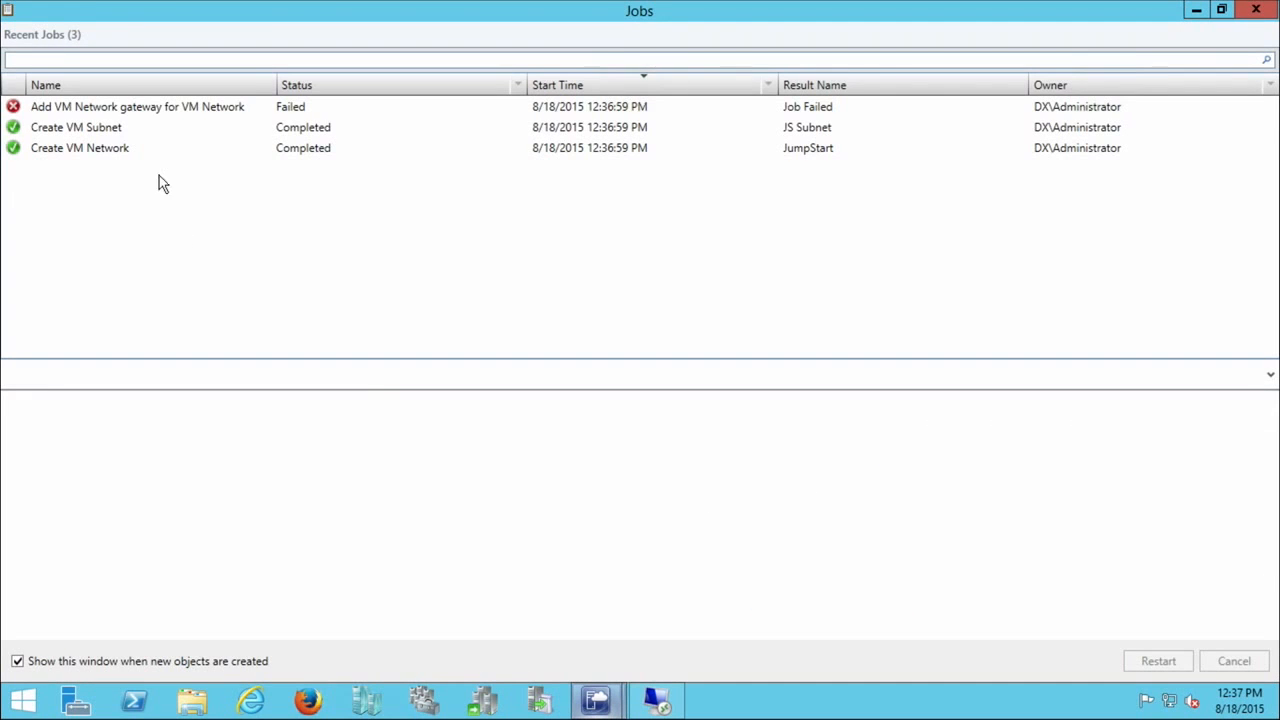
click(139, 110)
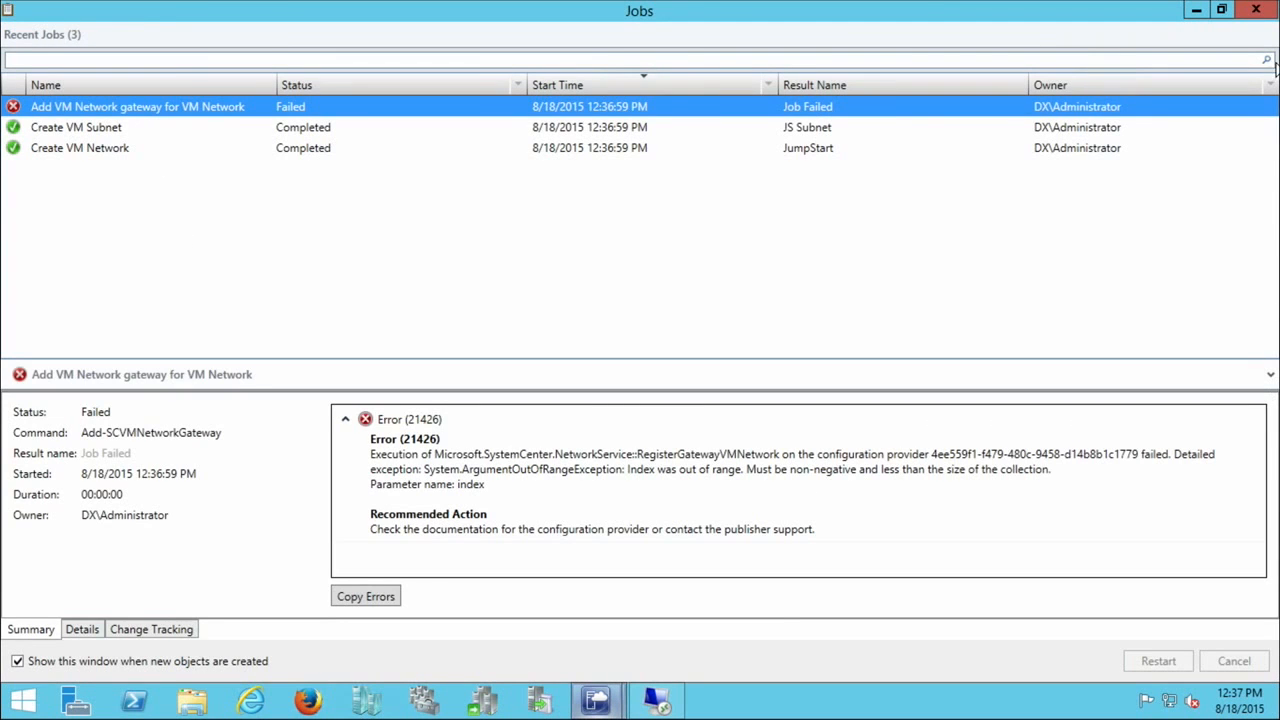
click(1257, 12)
click(298, 229)
click(300, 216)
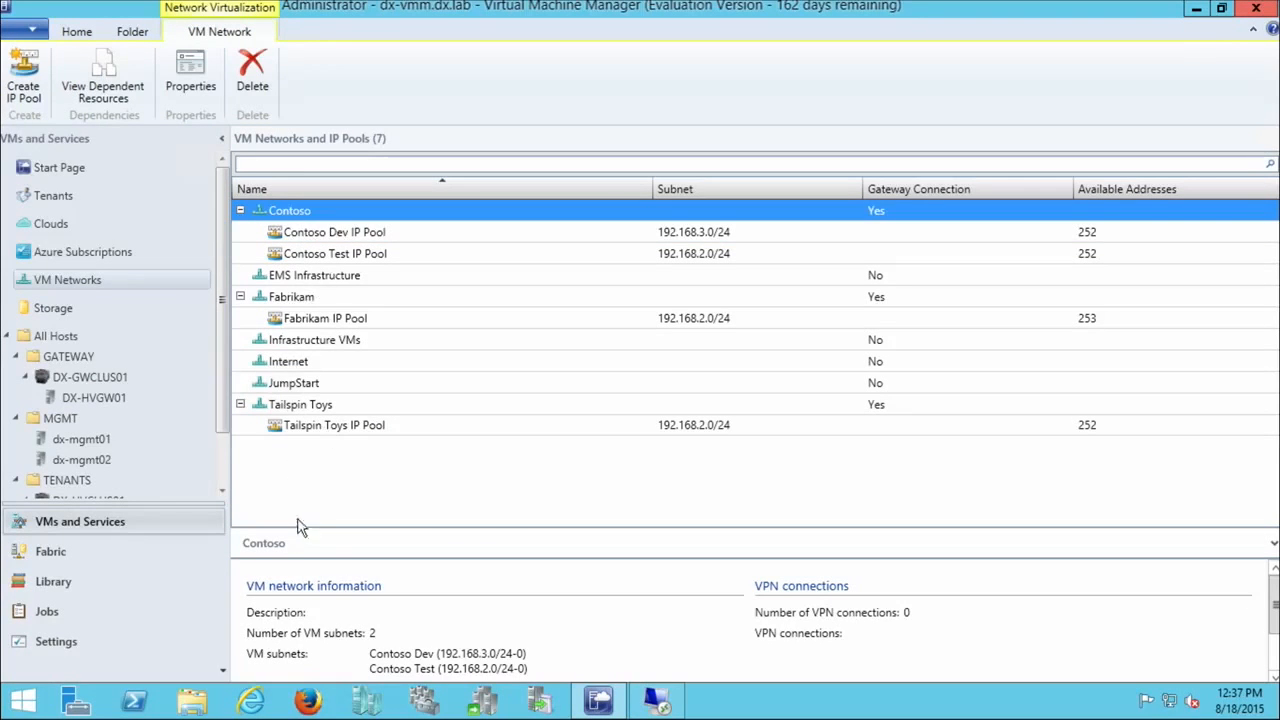
Step: Edit the JumpStart network's connectivity to connect directly to an additional logical network with NAT through Windows Server Gateway (NAT 2)
click(310, 388)
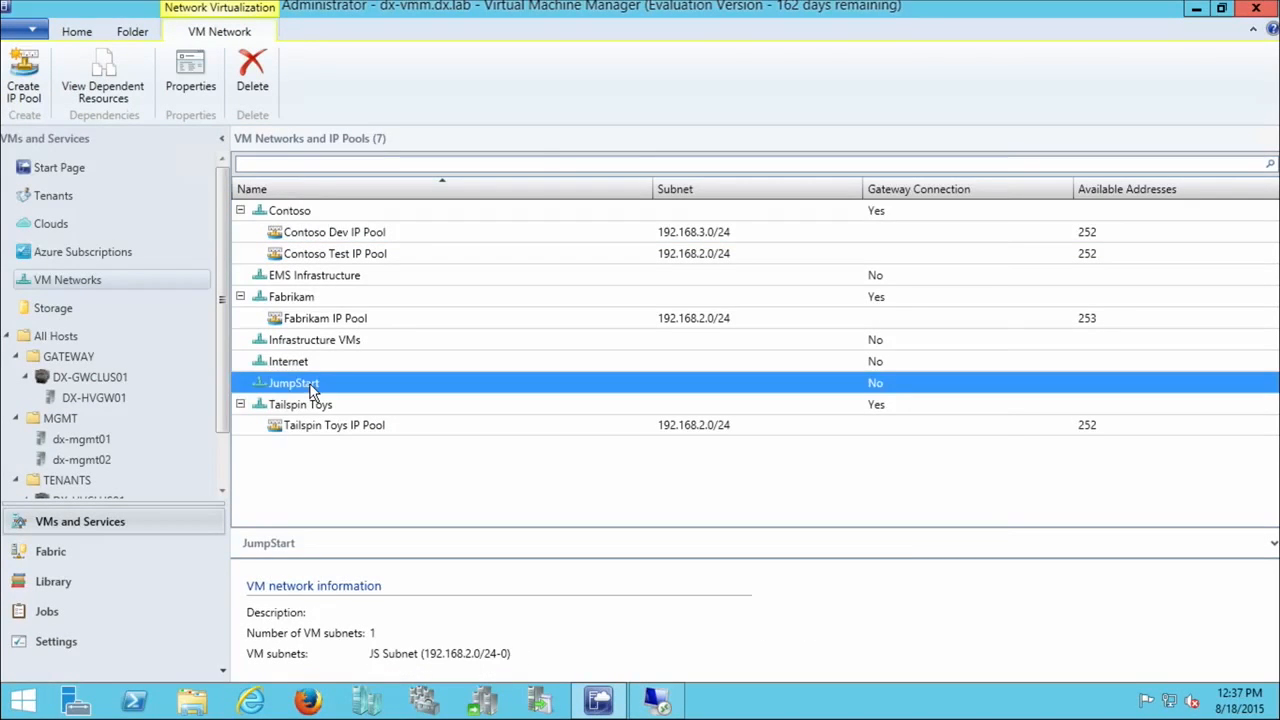
double_click(310, 388)
click(360, 202)
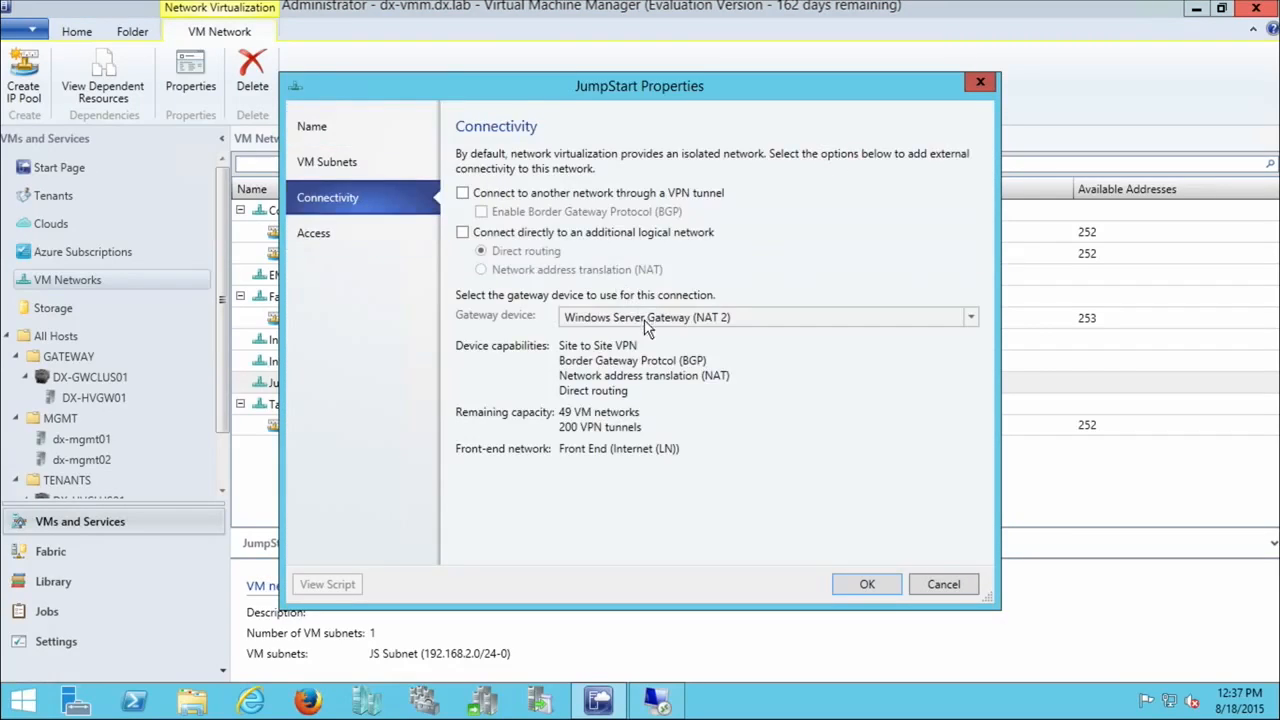
click(530, 232)
click(530, 269)
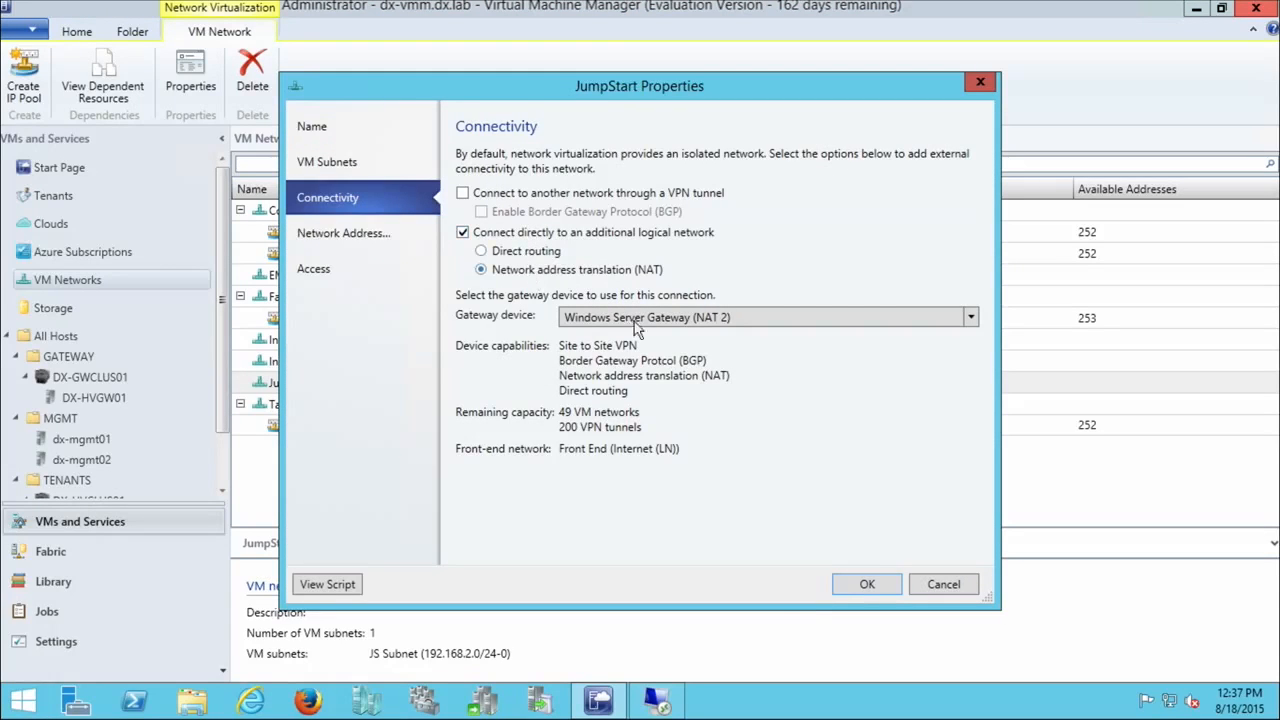
click(866, 584)
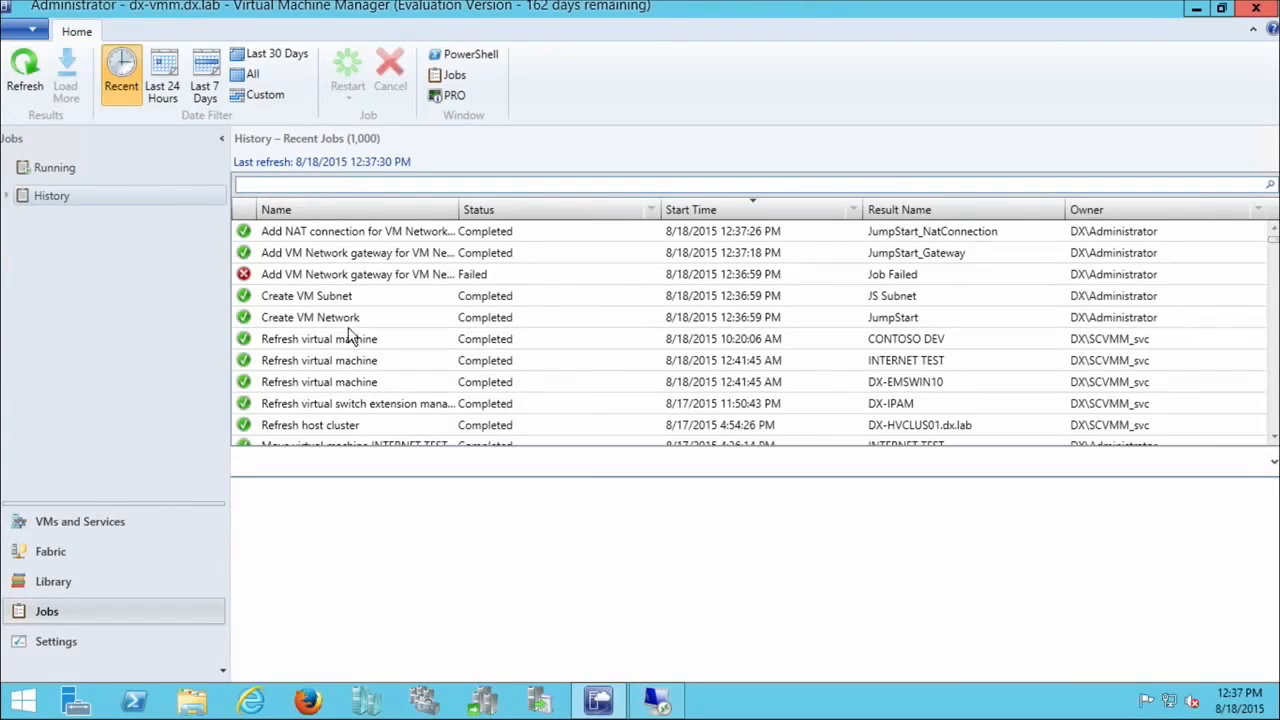
Step: Return to the VM networks list and review the JumpStart network and the Contoso Dev and Test IP pools
click(84, 530)
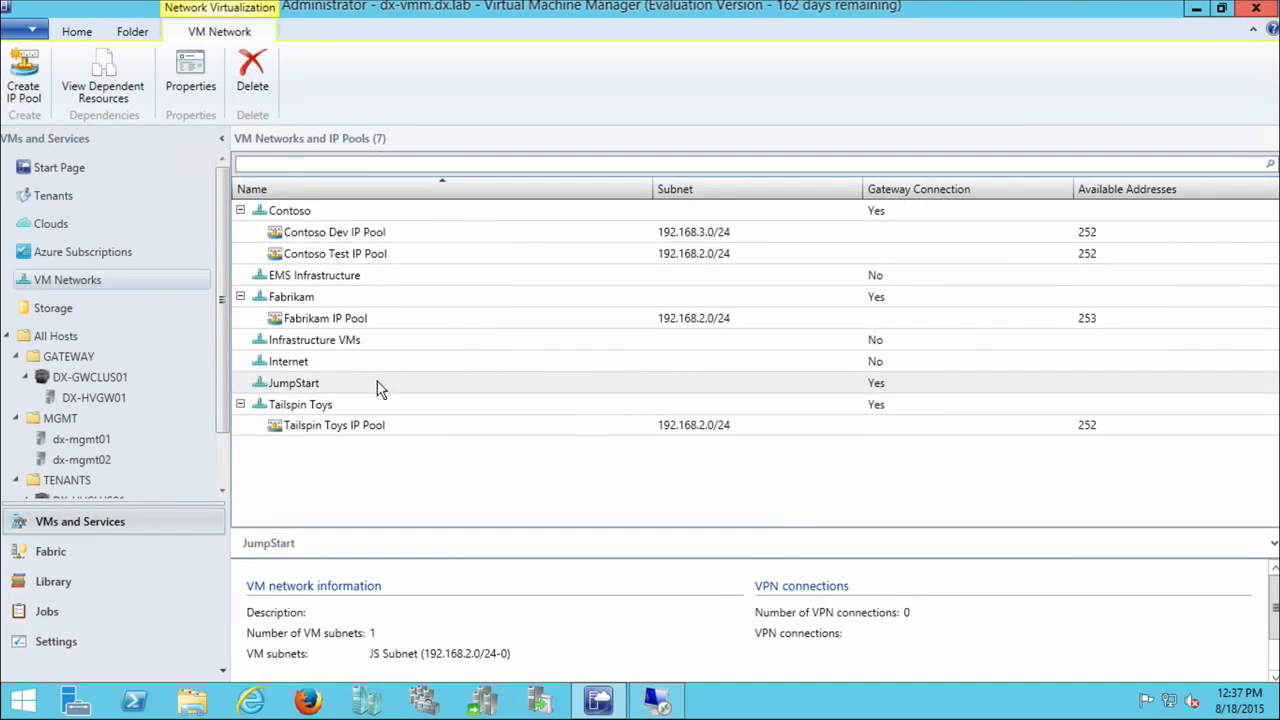
click(380, 388)
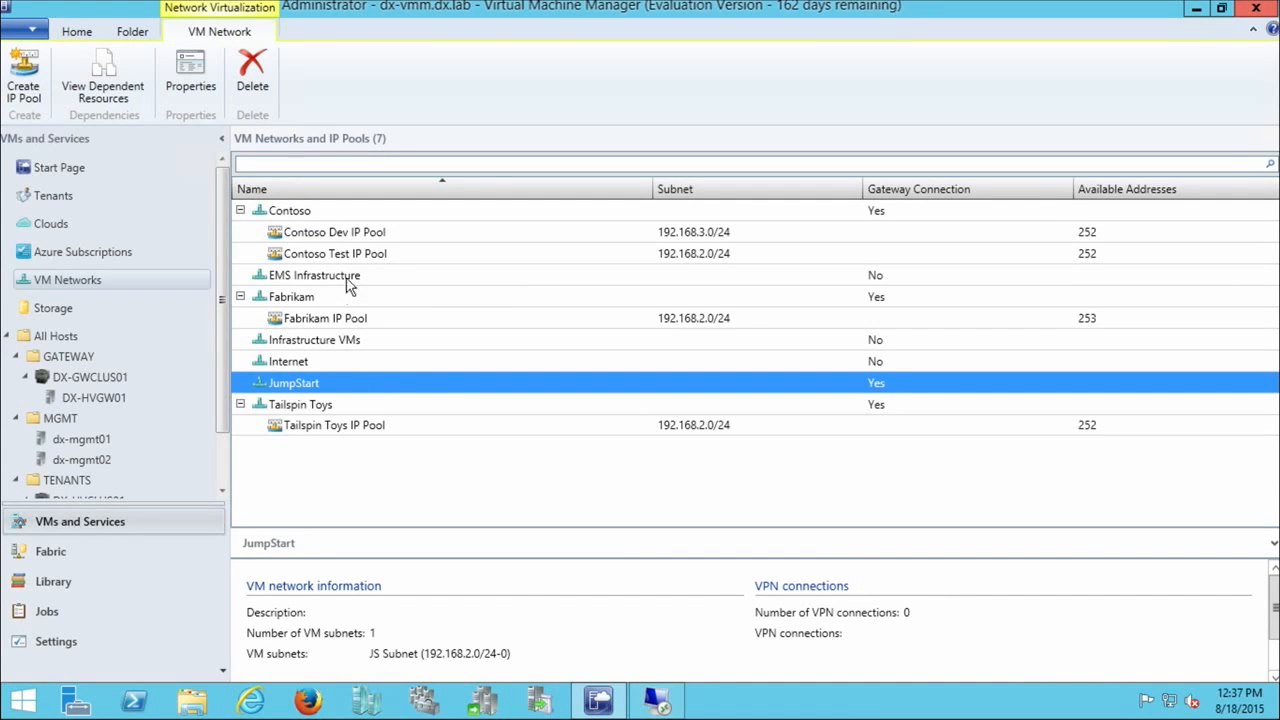
click(330, 232)
click(337, 250)
click(329, 233)
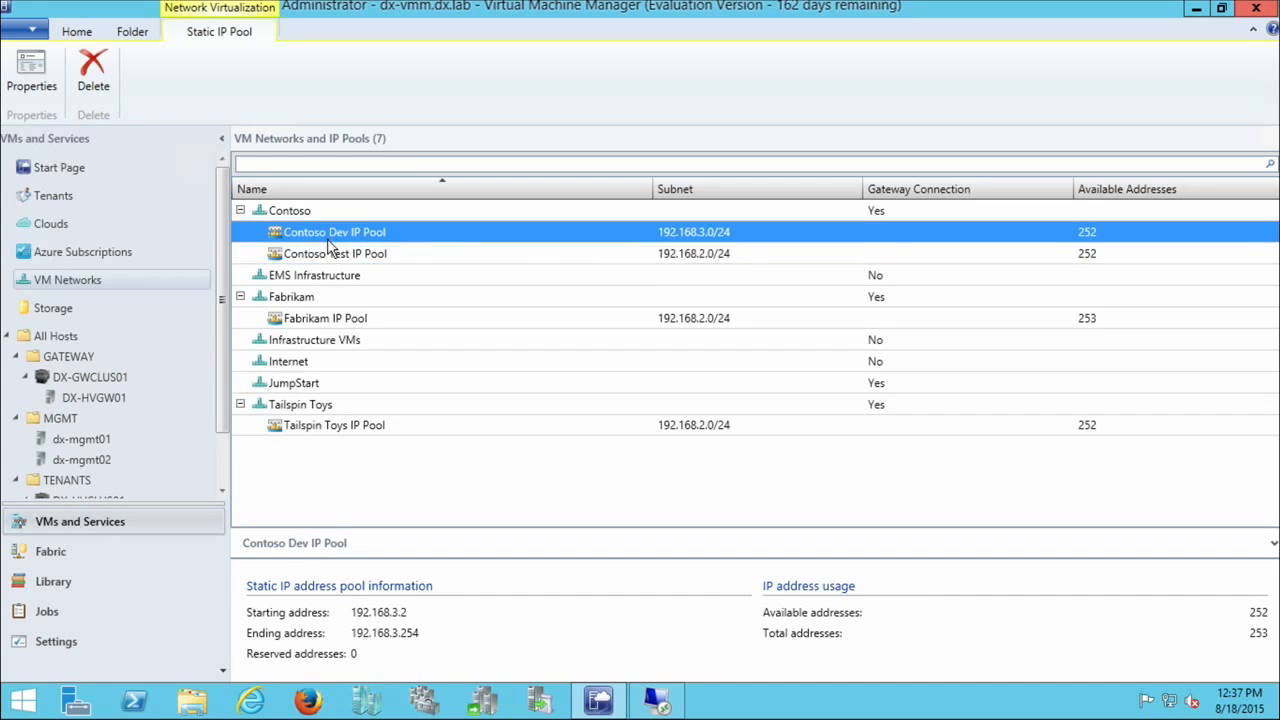
click(321, 247)
click(322, 237)
click(322, 252)
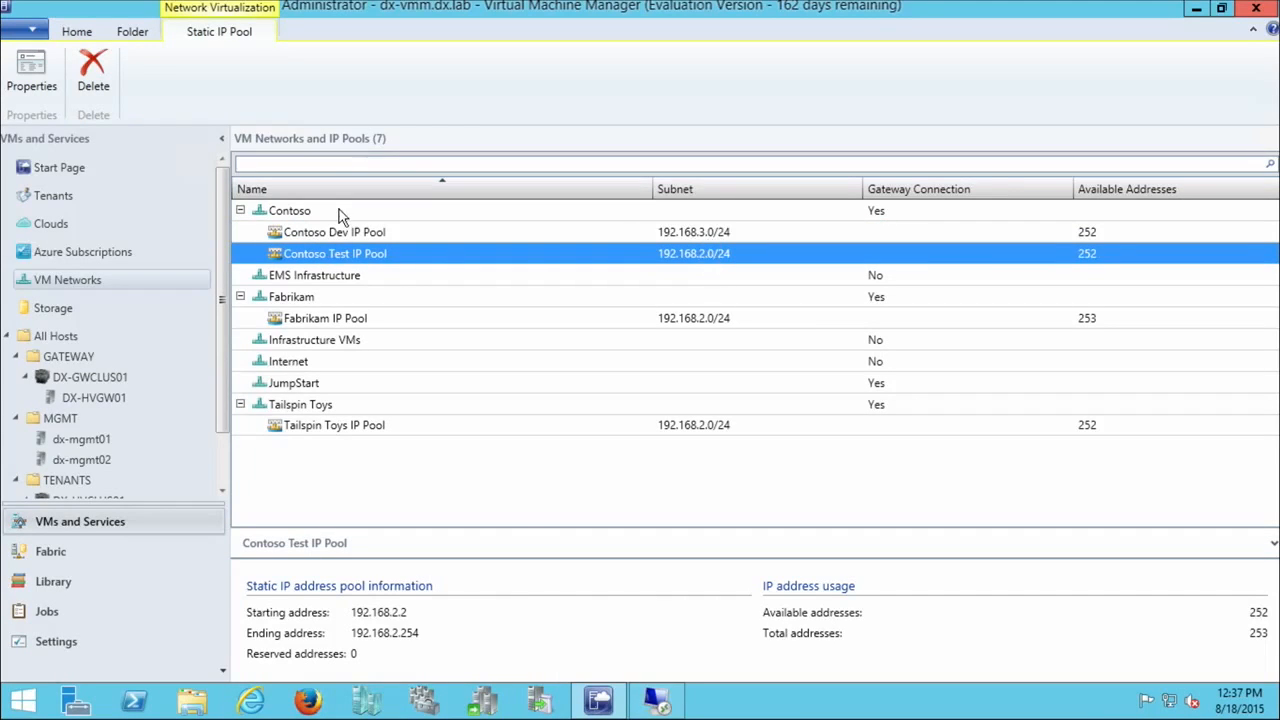
click(360, 232)
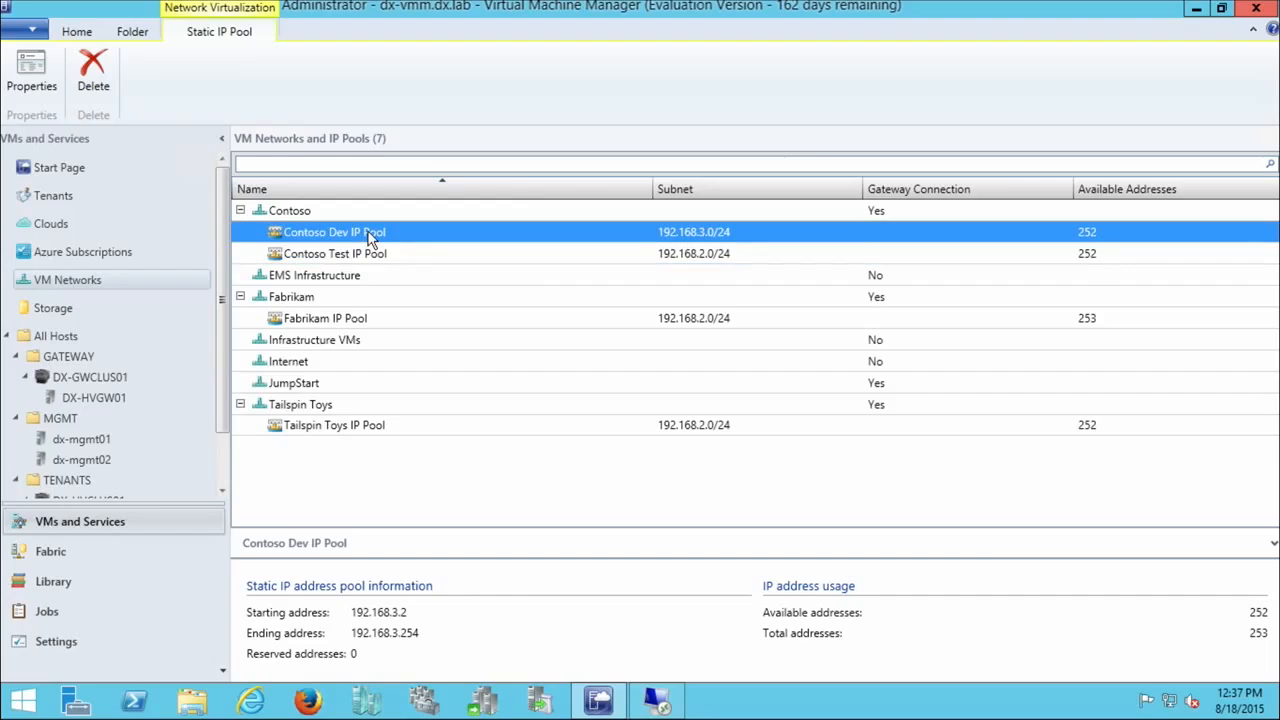